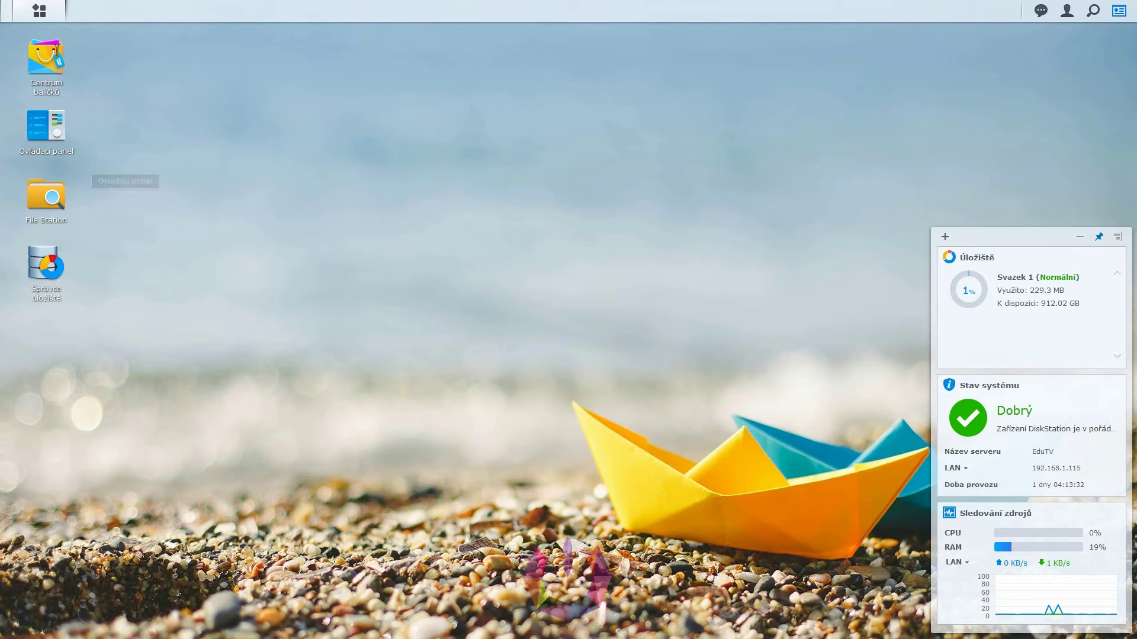
# - Open File Station, decline creating a shared folder, and move its window clear of the system widgets
pyautogui.click(46, 195)
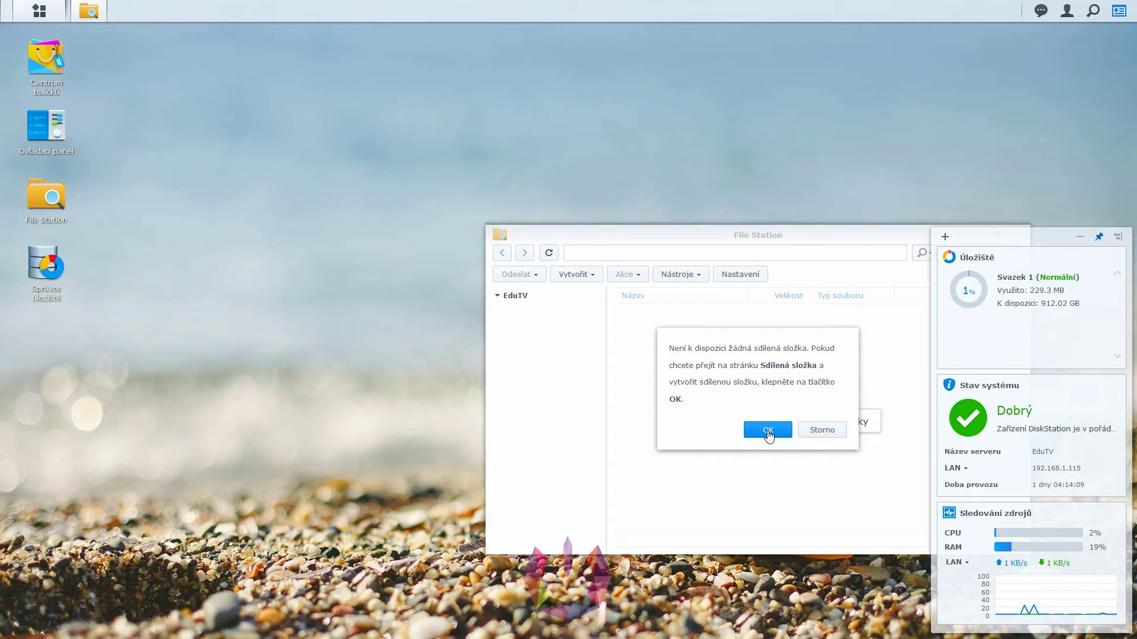
pyautogui.click(832, 431)
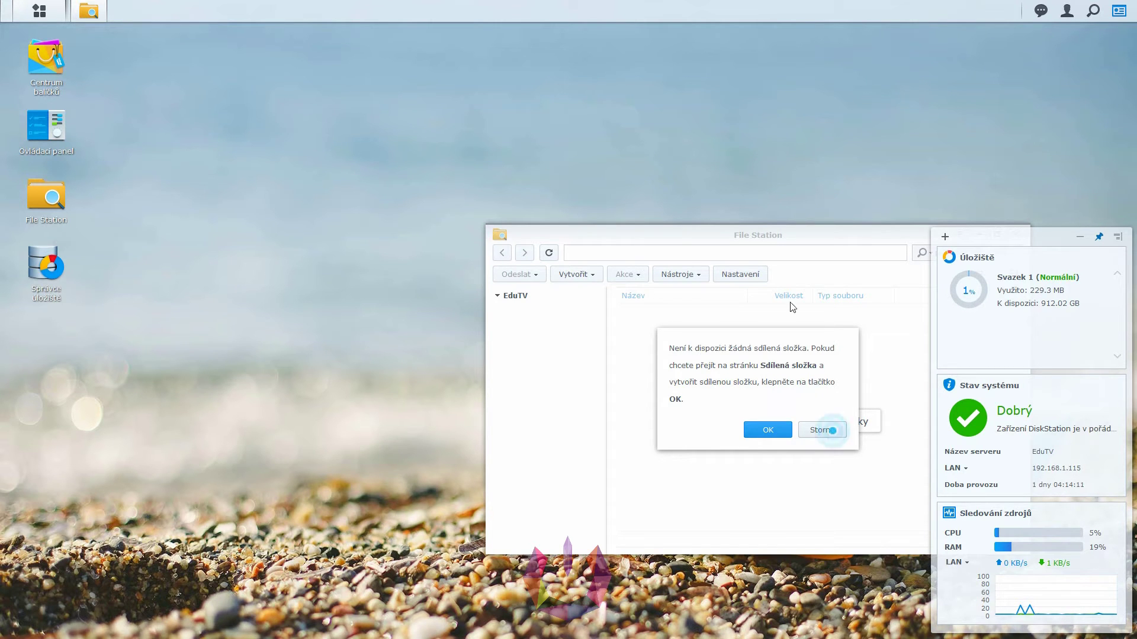
pyautogui.moveTo(776, 232); pyautogui.dragTo(468, 99)
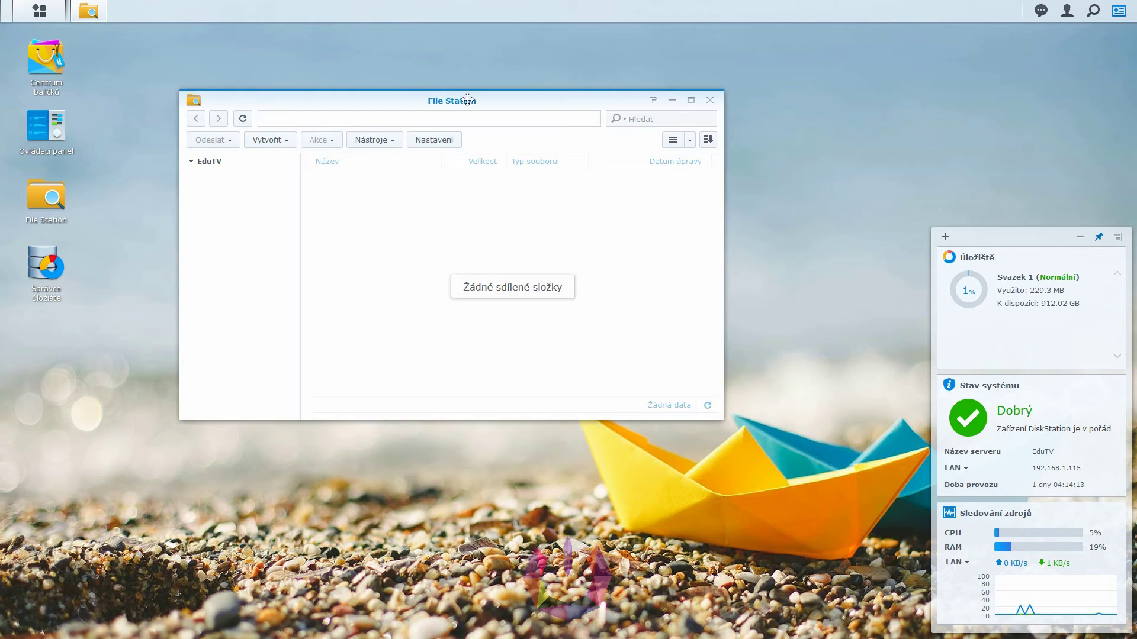
pyautogui.click(194, 165)
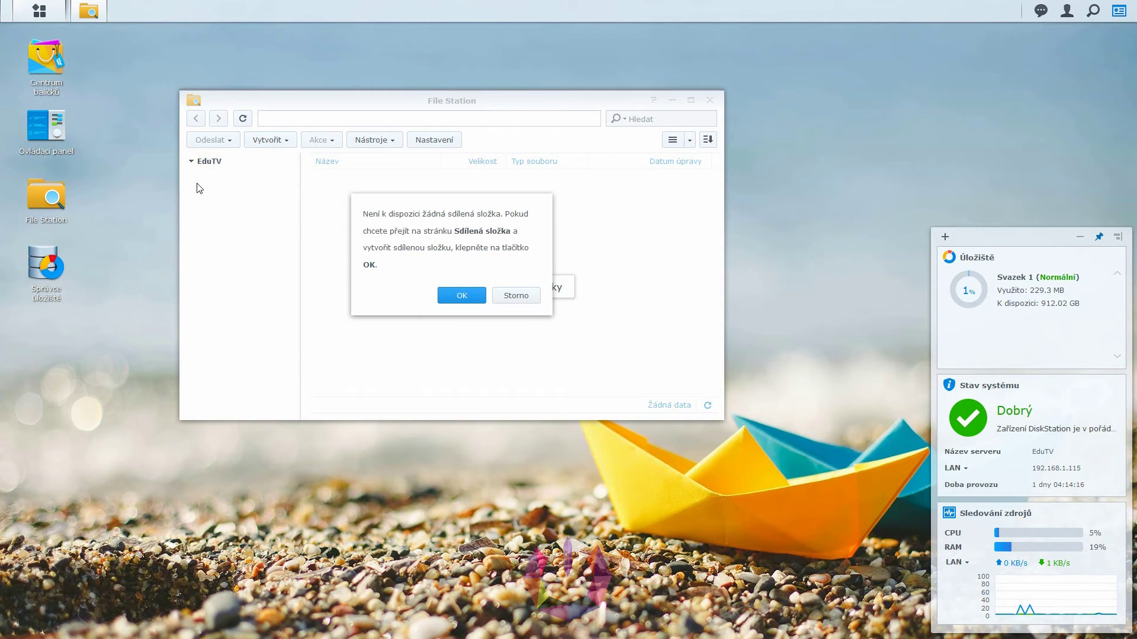
pyautogui.click(531, 300)
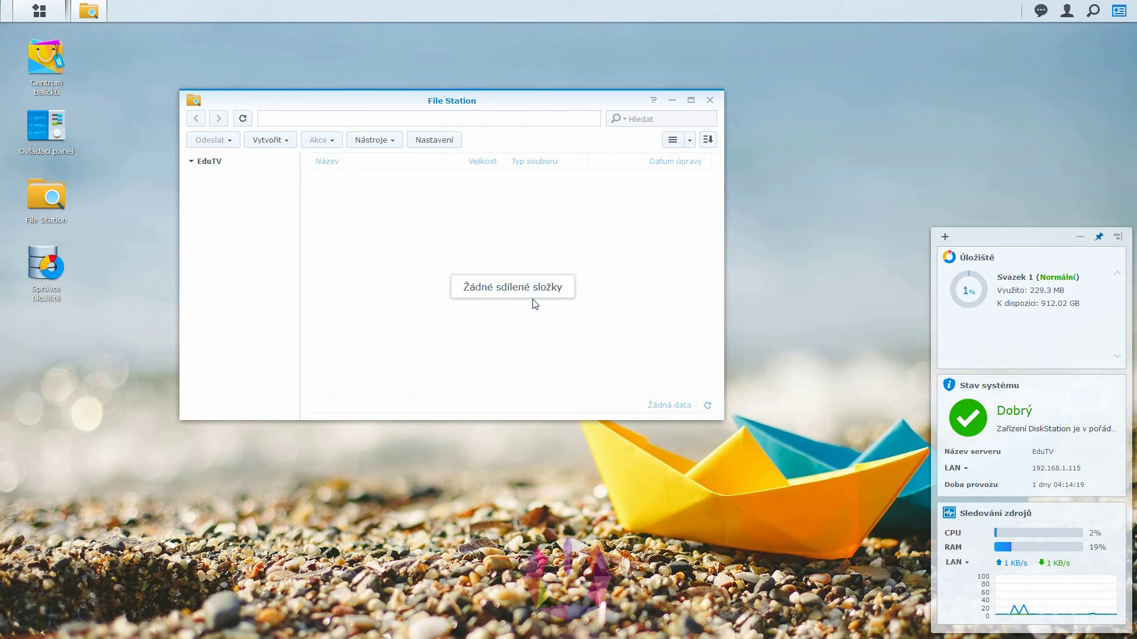
pyautogui.click(281, 146)
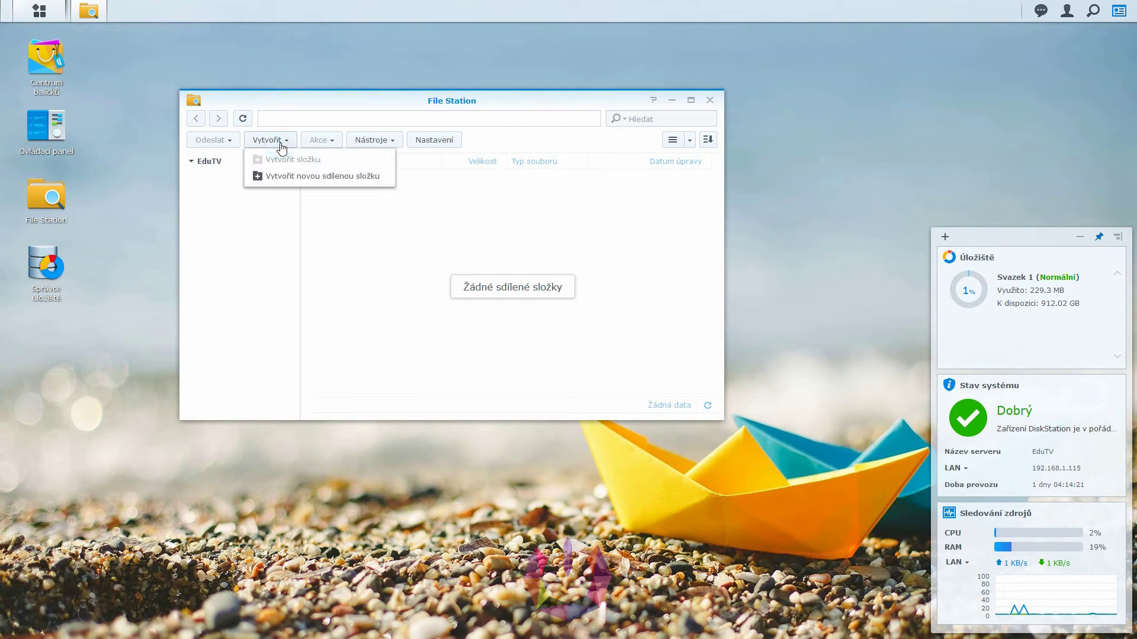
pyautogui.click(284, 181)
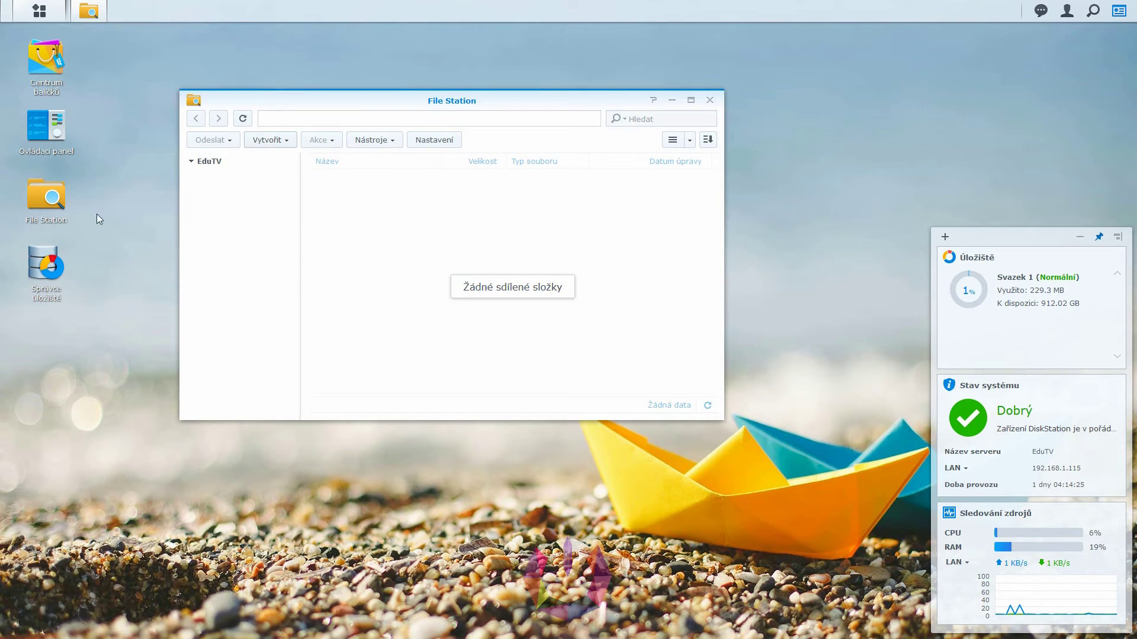
# - In Control Panel's shared folder section, start a new shared folder named Dokumenty, located on Svazek 1
pyautogui.click(52, 155)
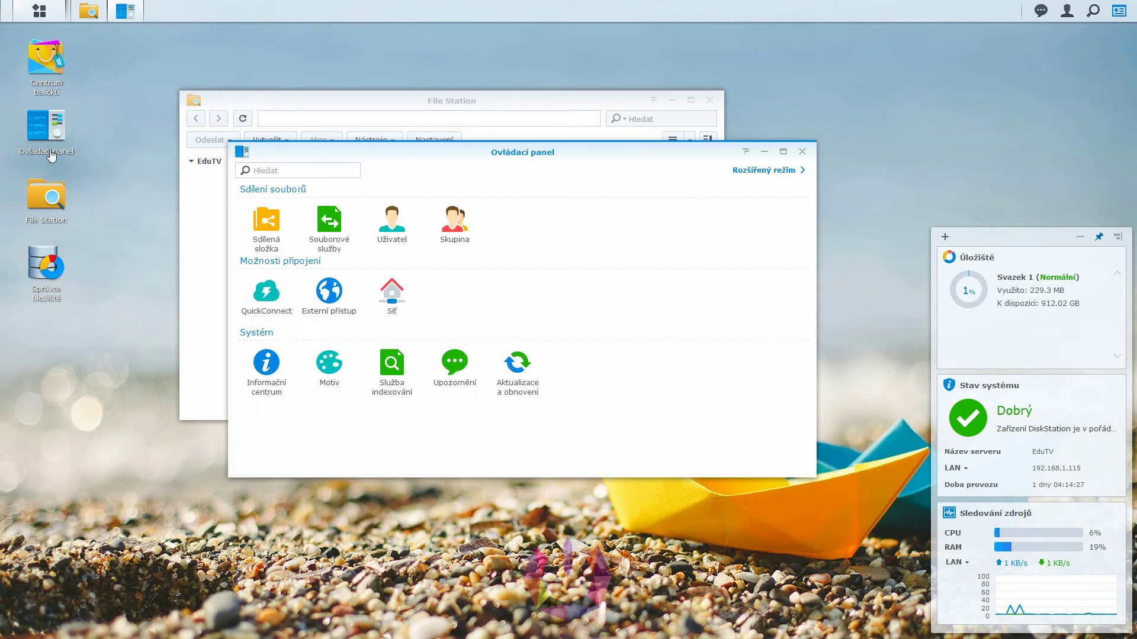
pyautogui.click(273, 222)
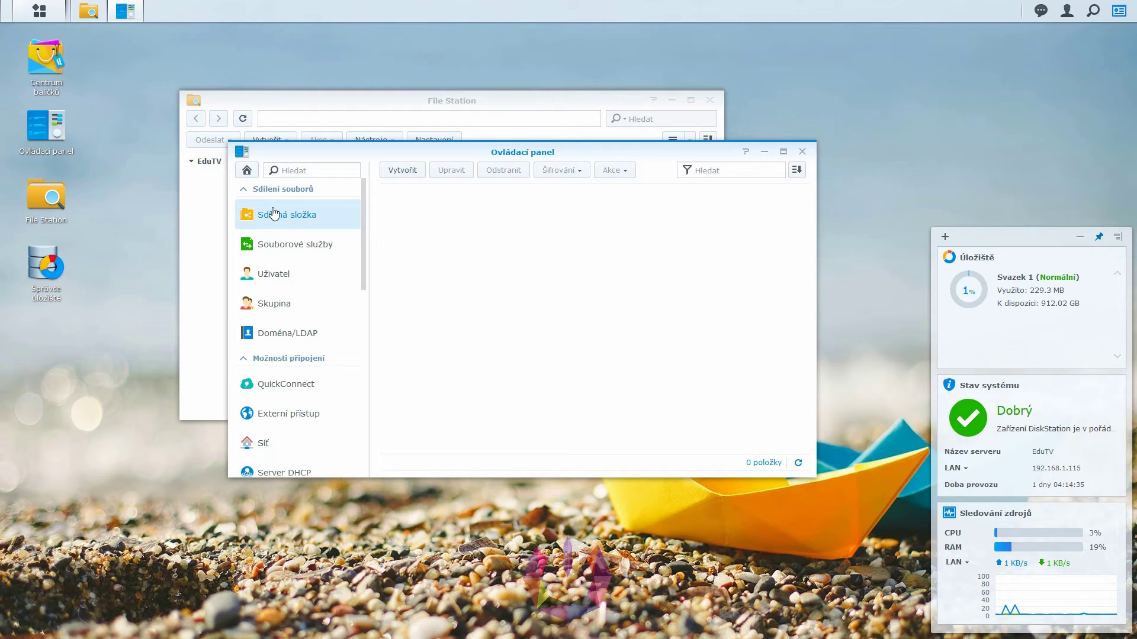
pyautogui.click(409, 172)
pyautogui.click(413, 199)
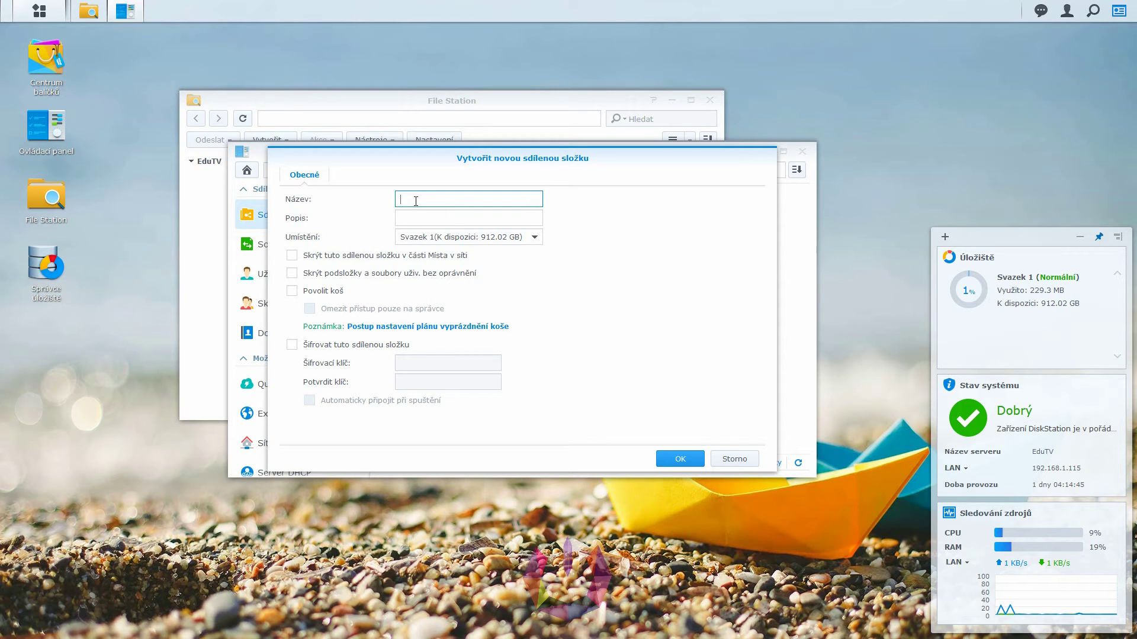
pyautogui.write('Dokumenty')
pyautogui.click(417, 218)
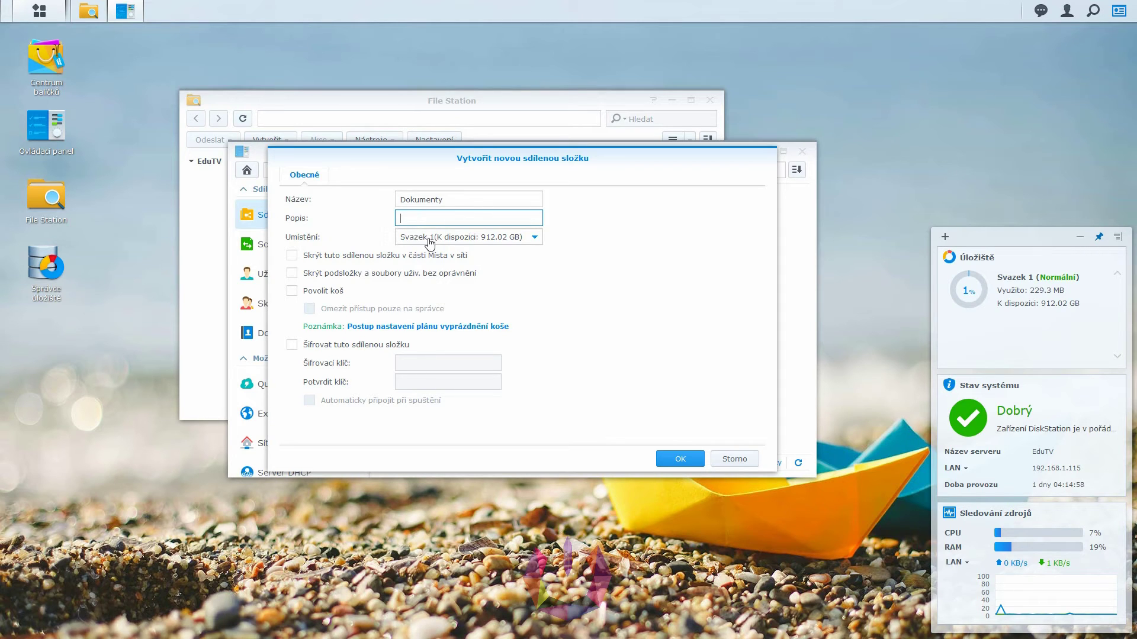
pyautogui.click(430, 242)
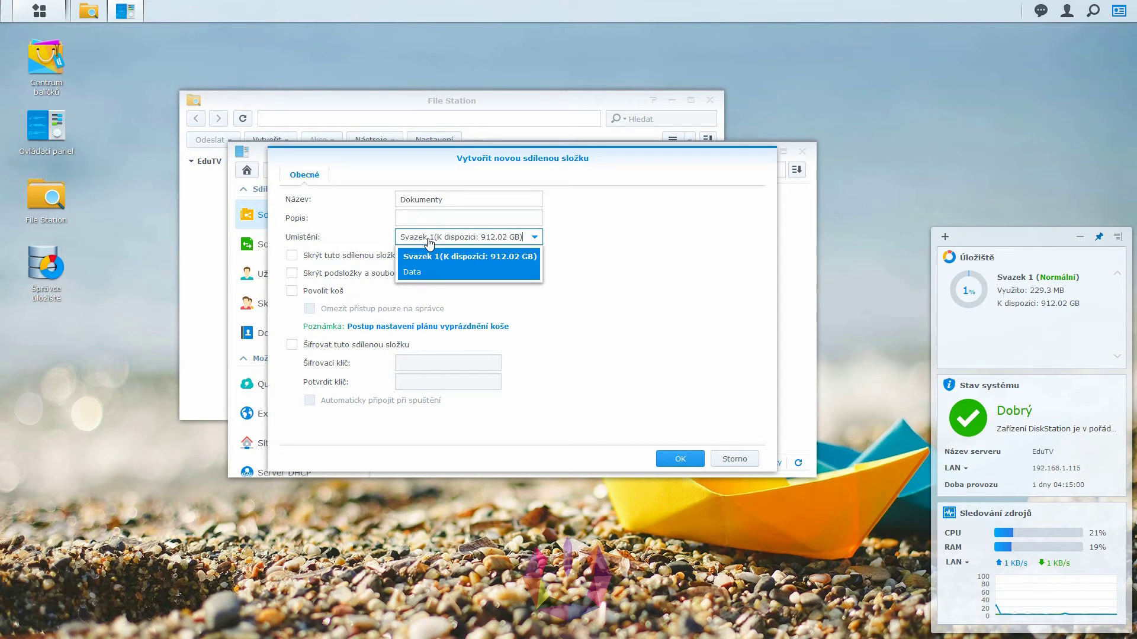
pyautogui.click(429, 242)
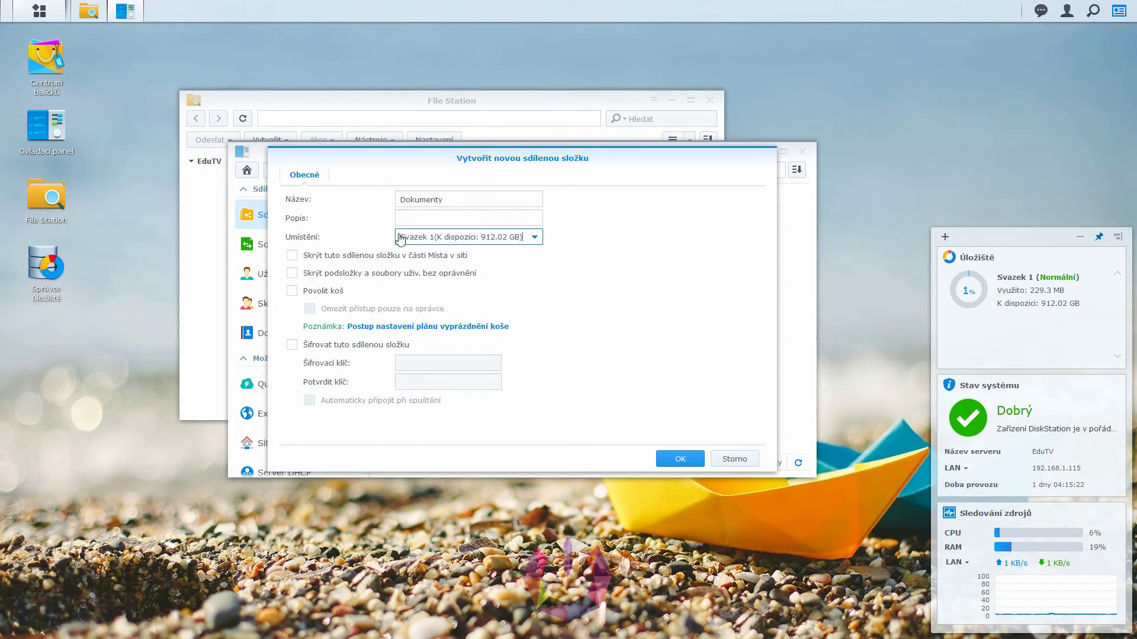
pyautogui.click(363, 255)
pyautogui.click(362, 256)
pyautogui.click(360, 277)
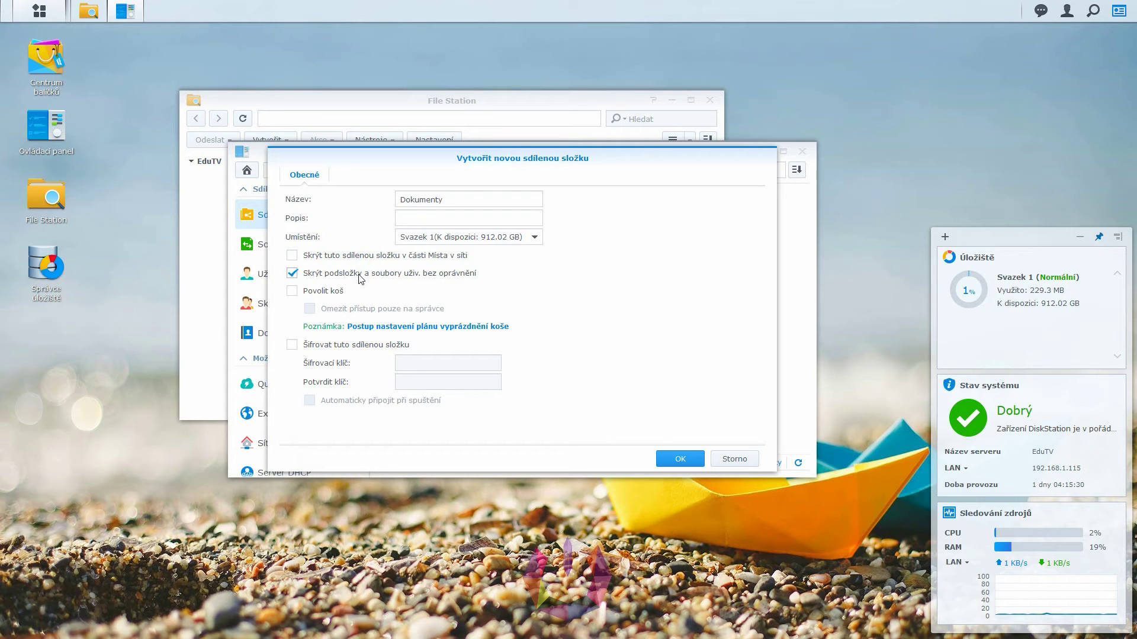
pyautogui.click(361, 277)
# - Enable the recycle bin for Dokumenty, leave encryption off and create the shared folder
pyautogui.click(320, 293)
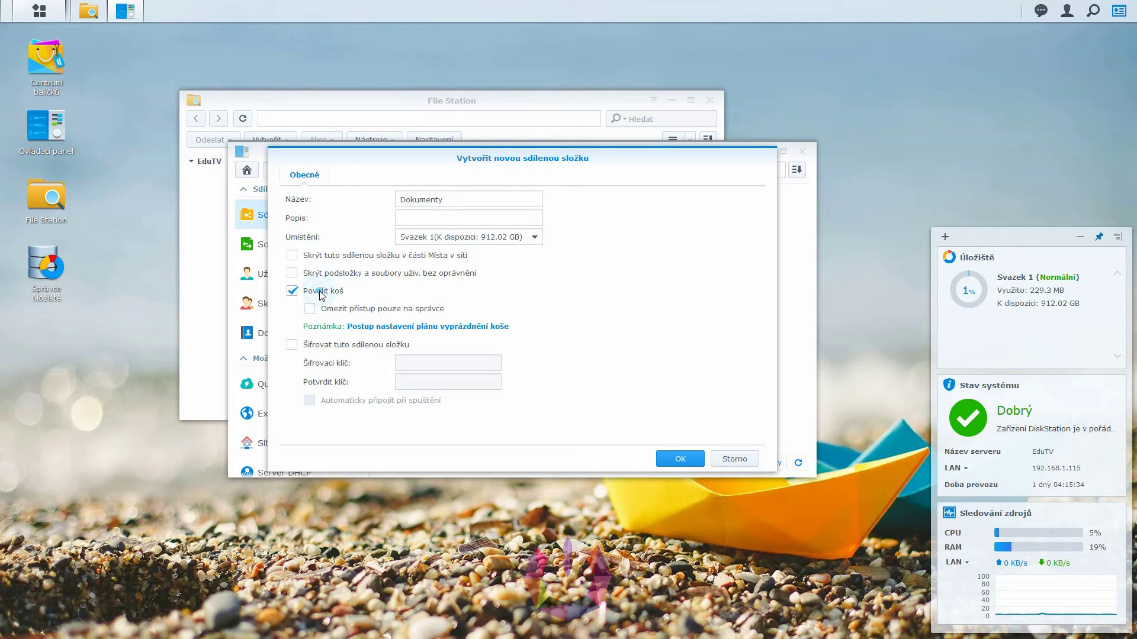
pyautogui.click(319, 293)
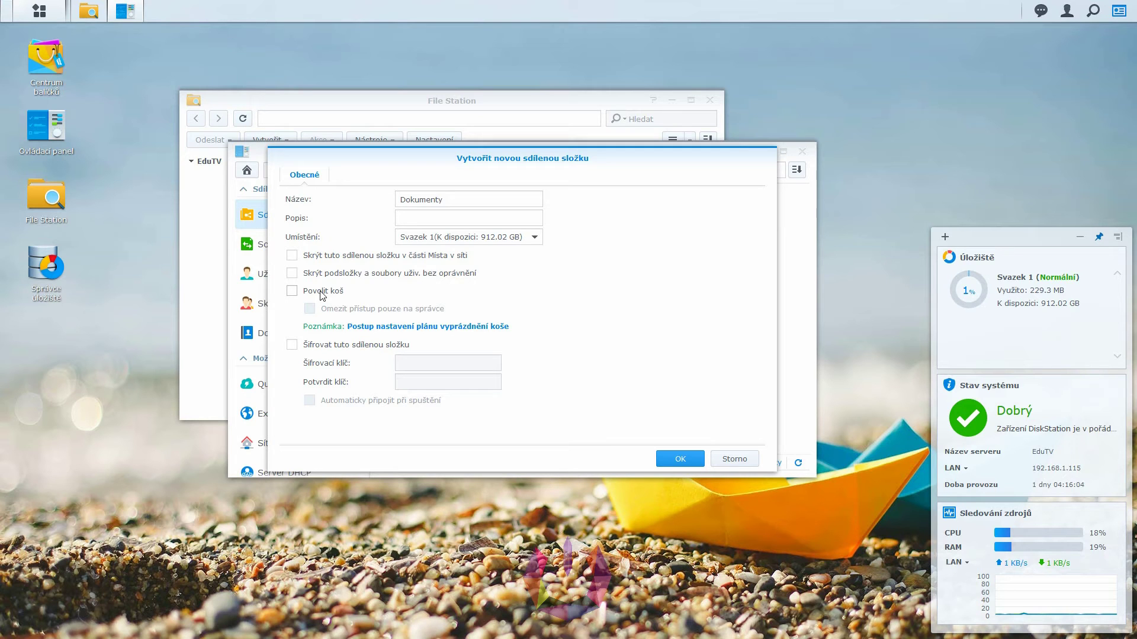
pyautogui.click(322, 293)
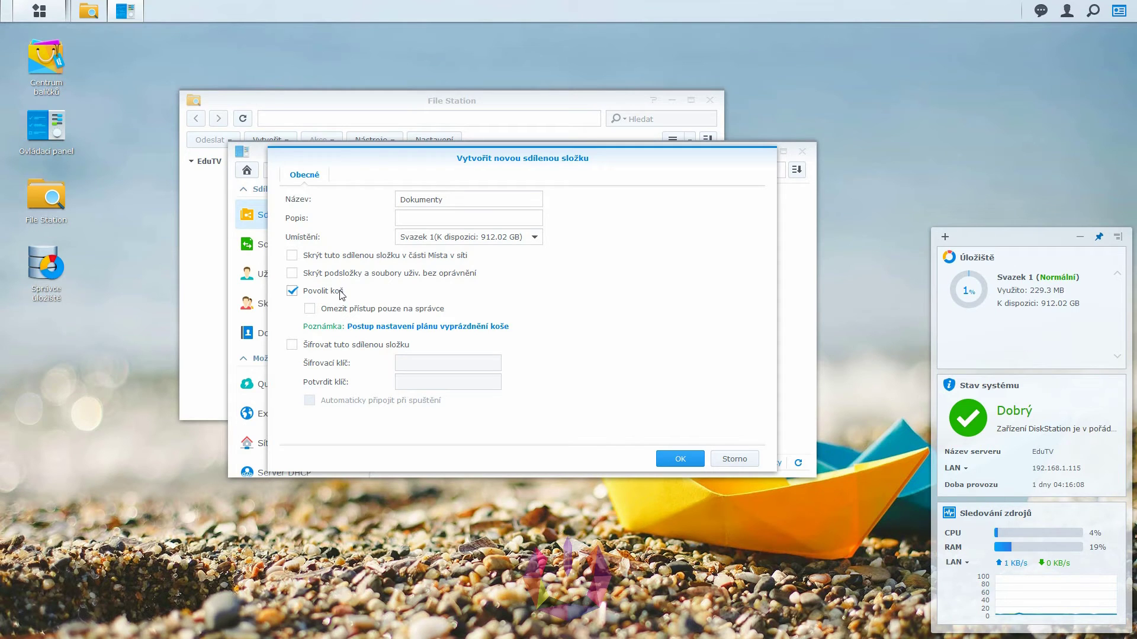
pyautogui.click(340, 350)
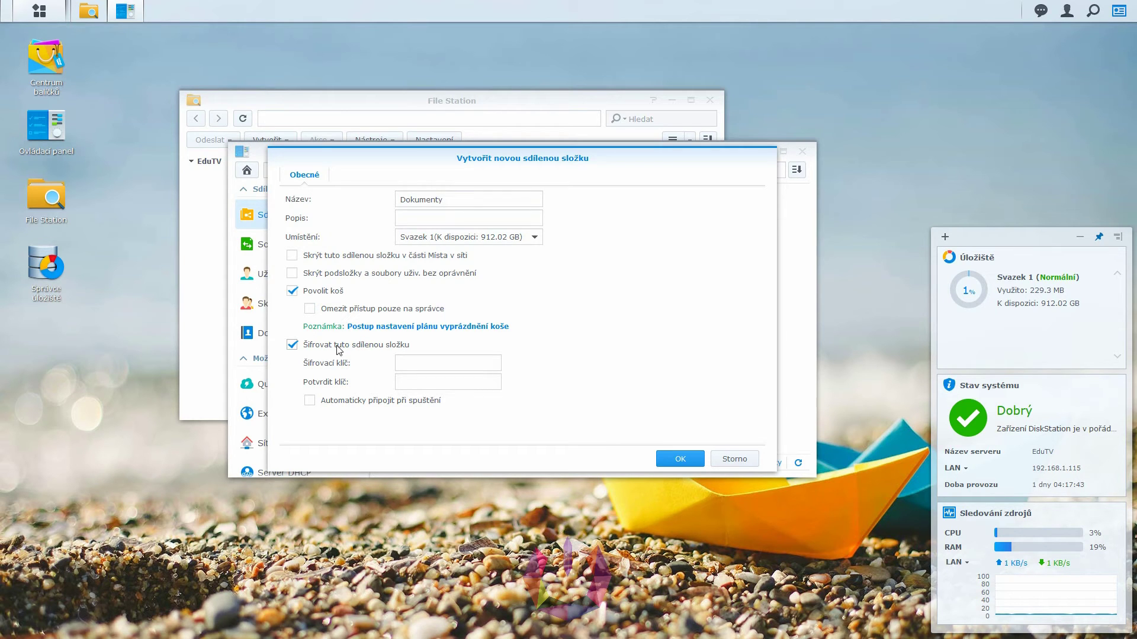
pyautogui.click(338, 350)
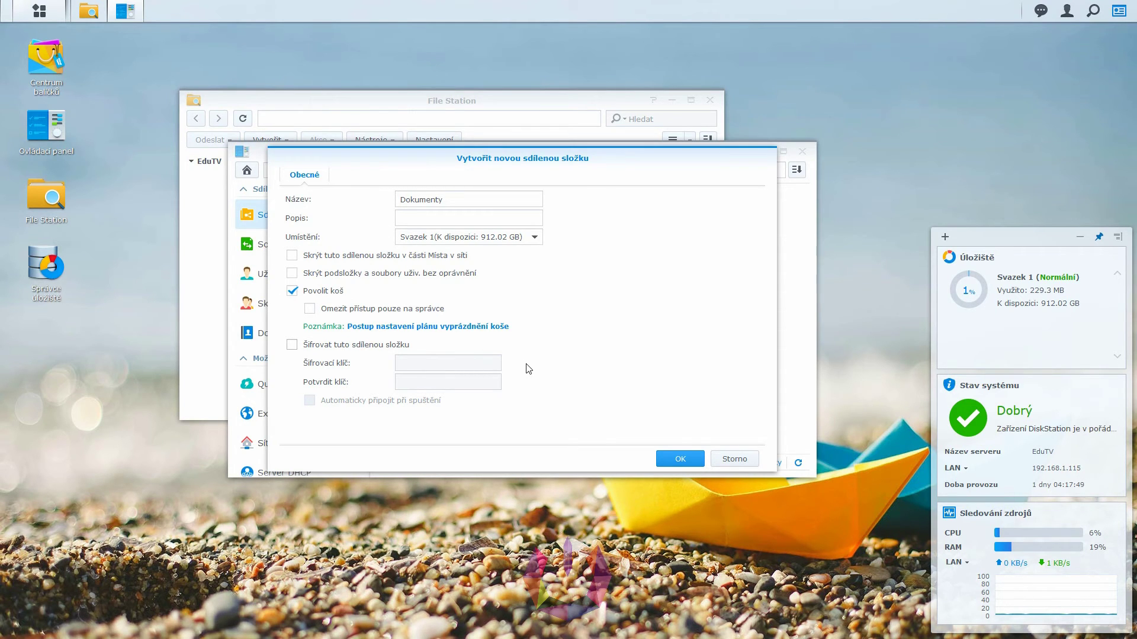
pyautogui.click(675, 460)
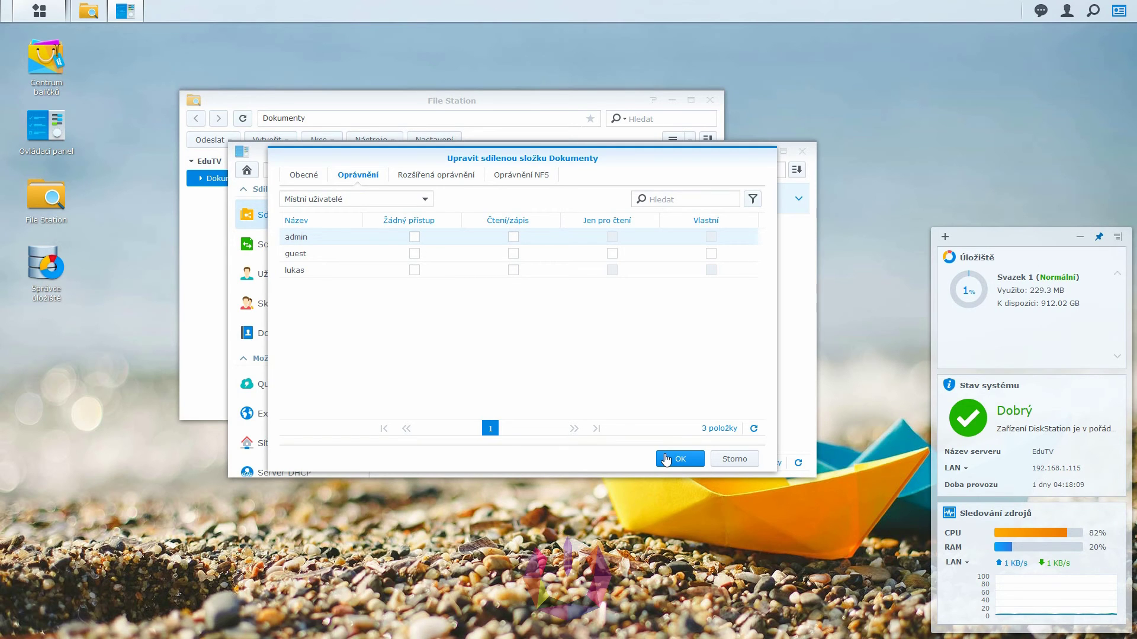
# - In the Dokumenty permissions, set admin and guest to no access and give the remaining local user read/write access
pyautogui.click(414, 254)
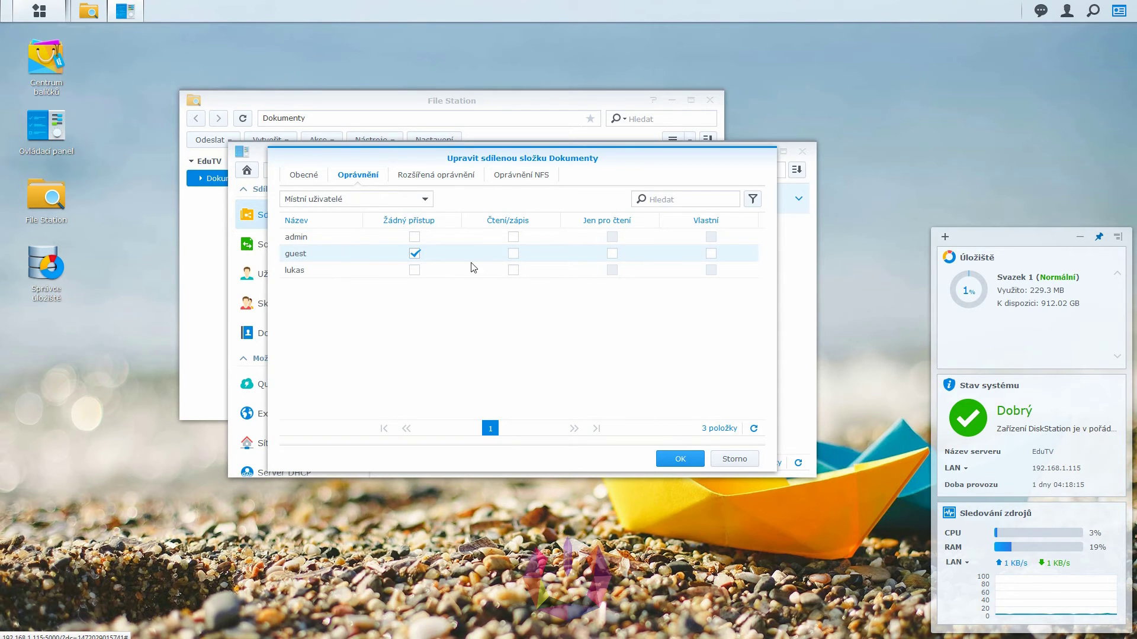
pyautogui.click(513, 271)
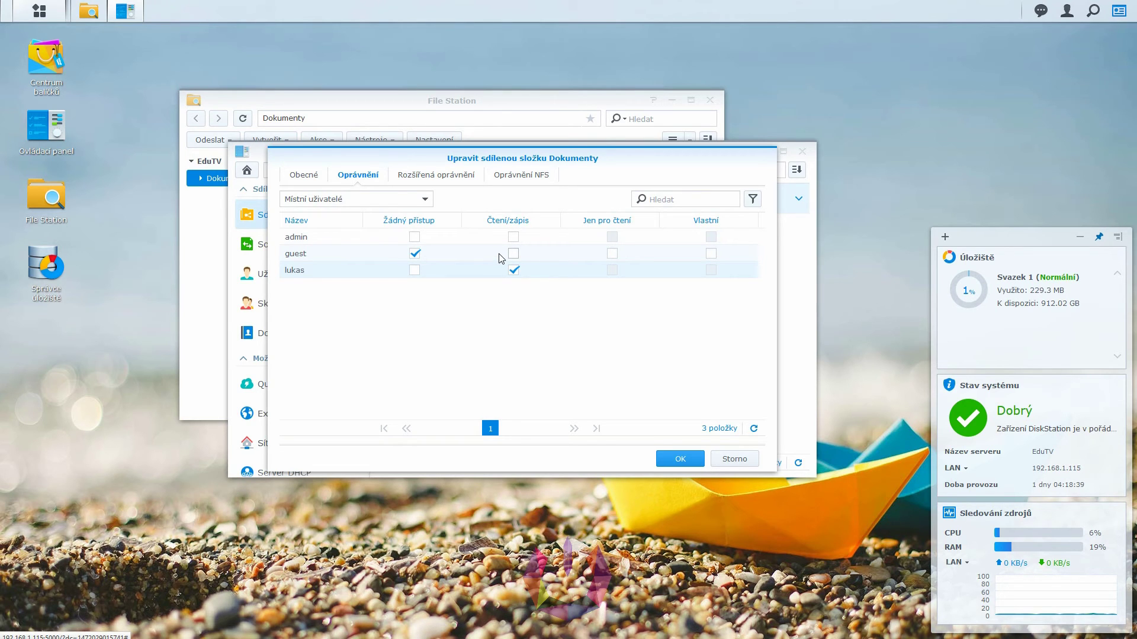
pyautogui.click(417, 256)
pyautogui.click(415, 254)
pyautogui.click(416, 237)
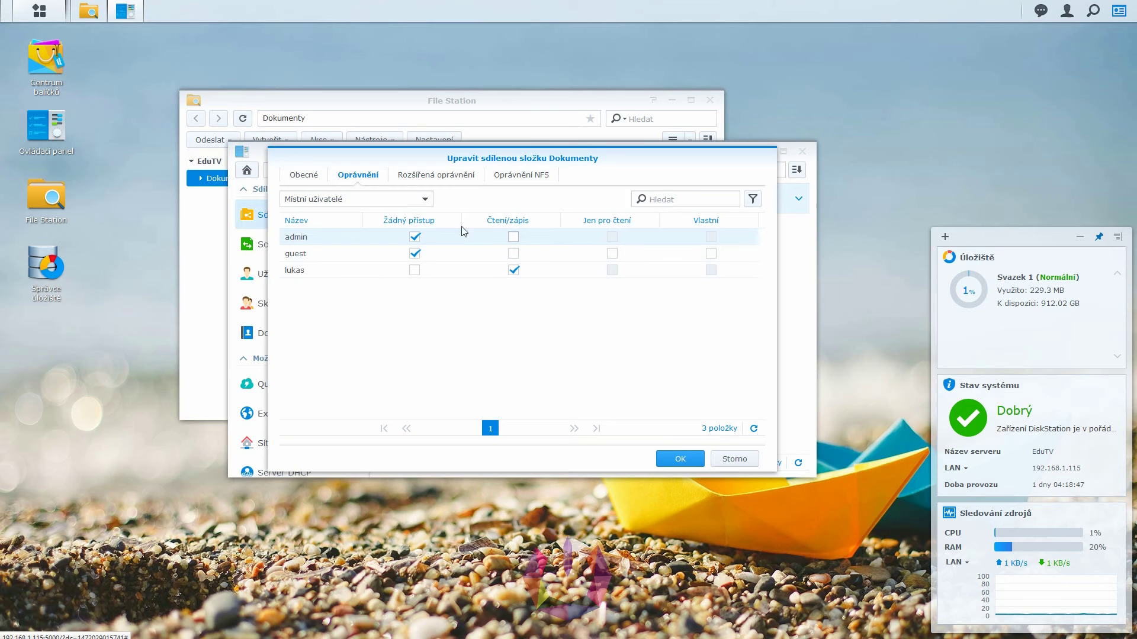
# - Save the local users' permissions, review those of the internal system user and local groups, and confirm the folder's settings
pyautogui.click(413, 206)
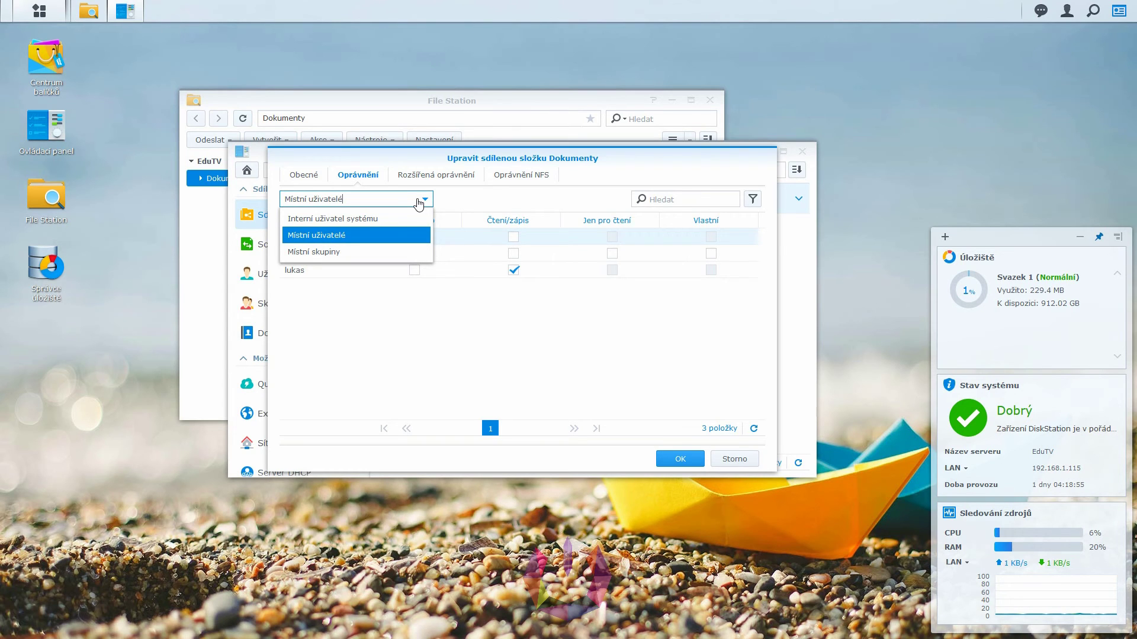
pyautogui.click(393, 218)
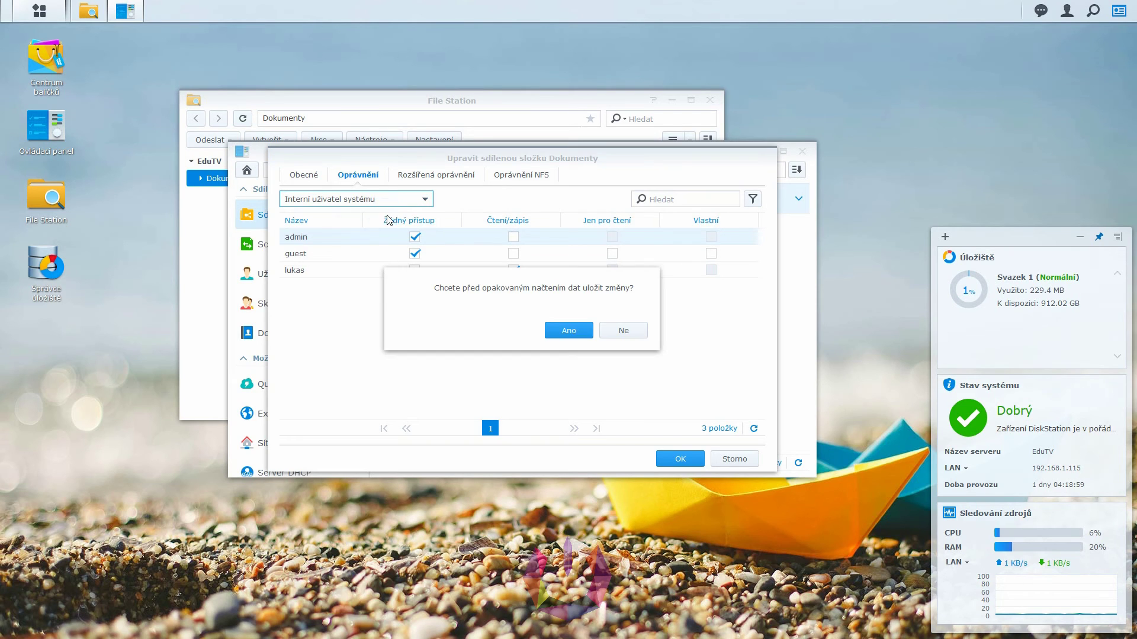
pyautogui.click(588, 333)
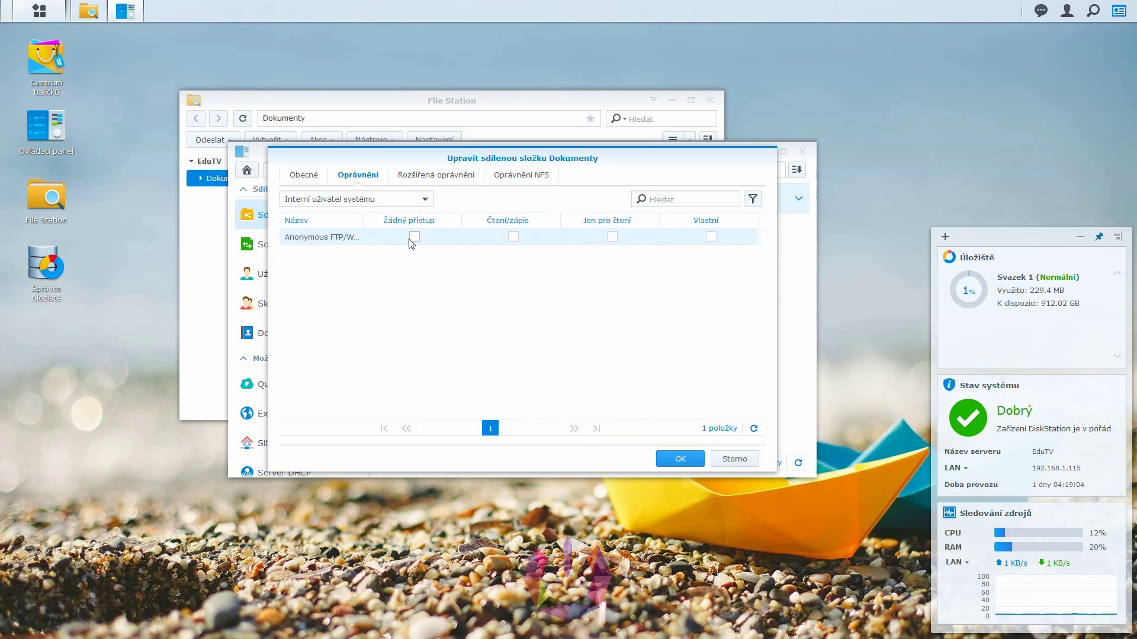
pyautogui.click(419, 201)
pyautogui.click(339, 255)
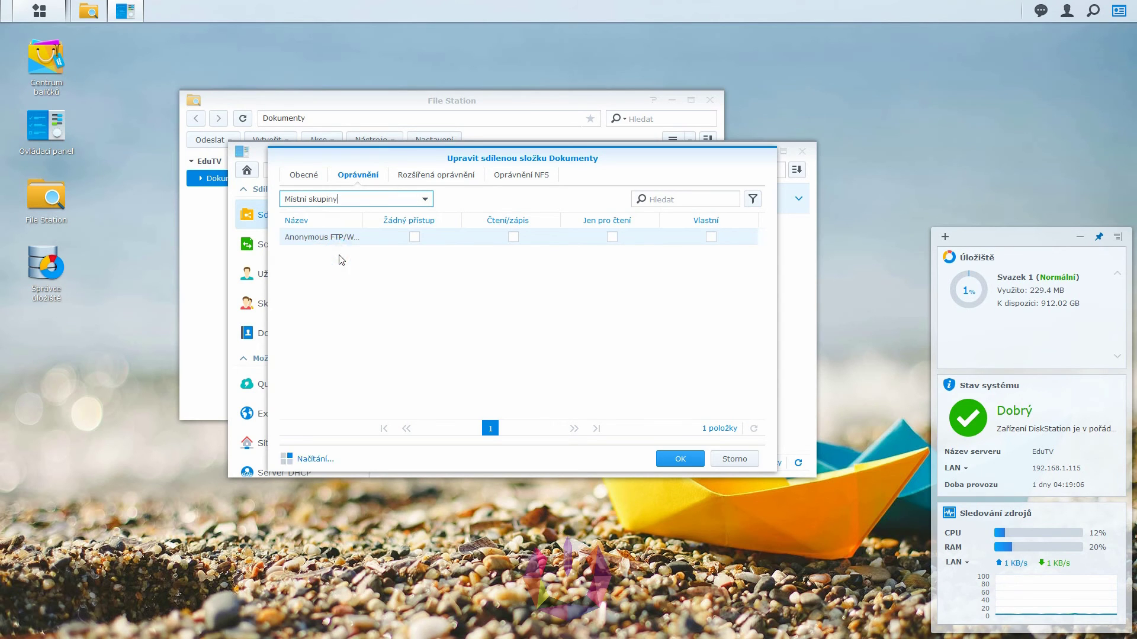
pyautogui.click(374, 204)
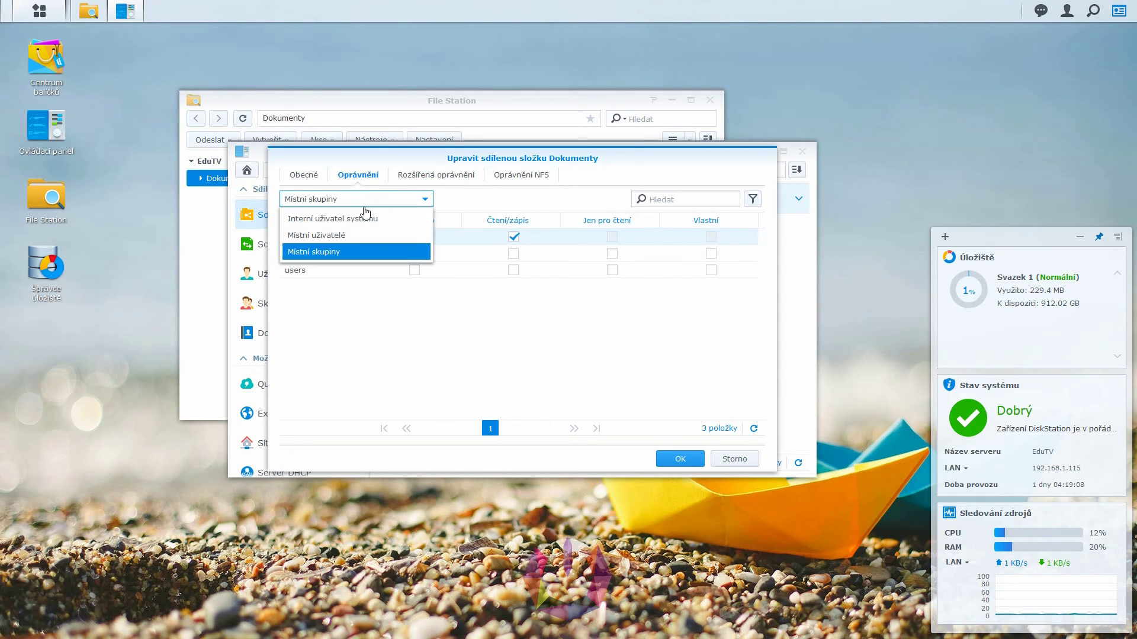
pyautogui.click(340, 236)
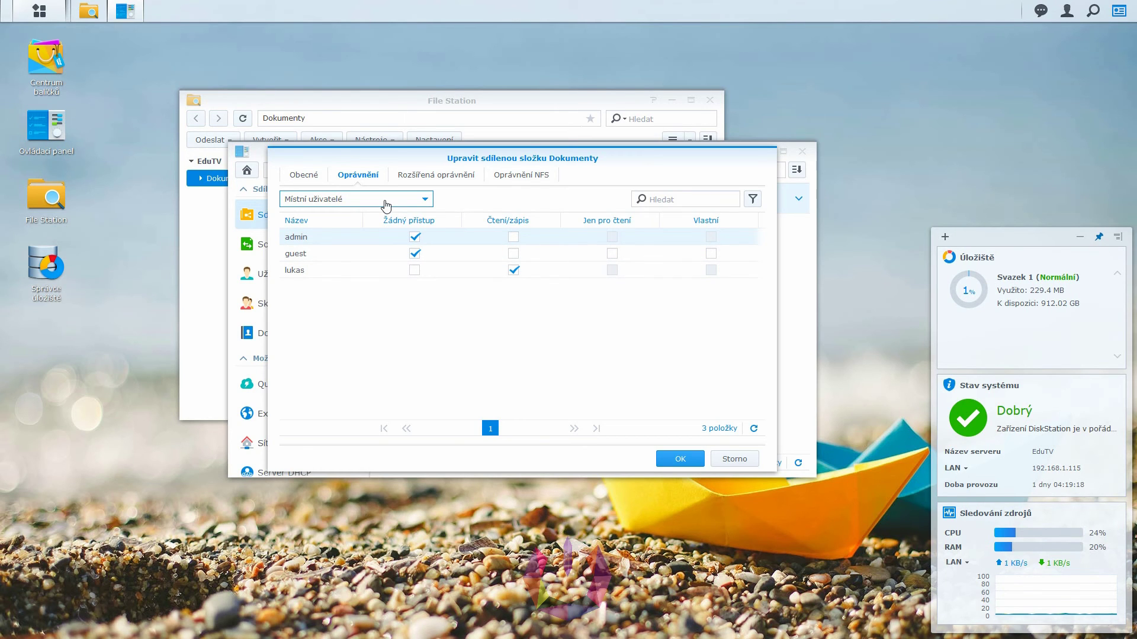
pyautogui.click(682, 460)
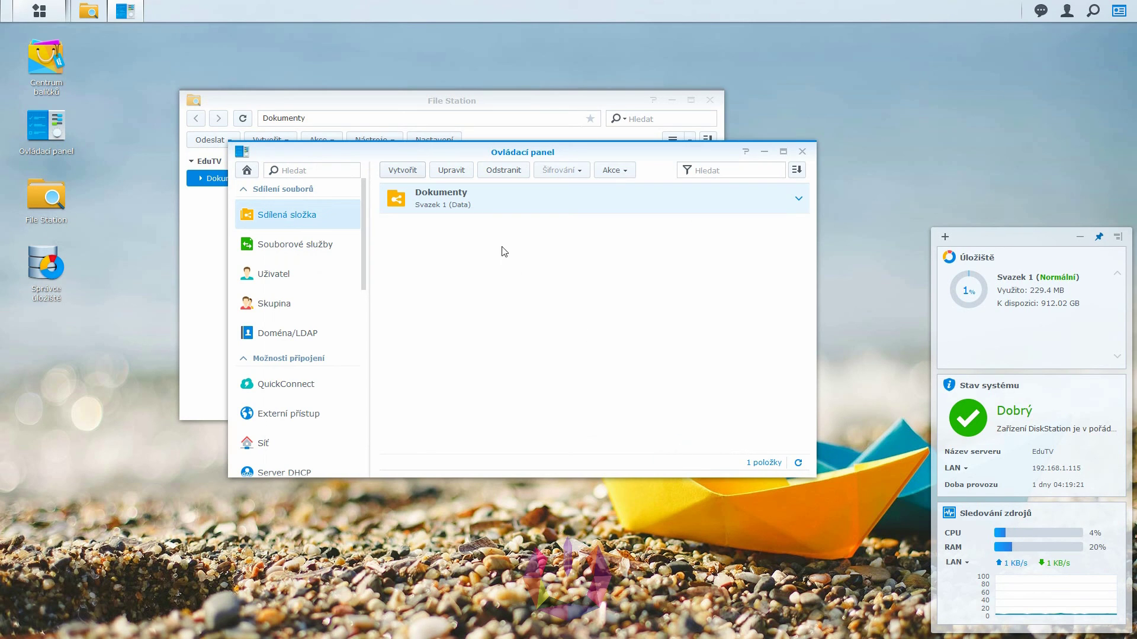
# - Review the details and general settings of the Dokumenty shared folder without changing them
pyautogui.click(798, 199)
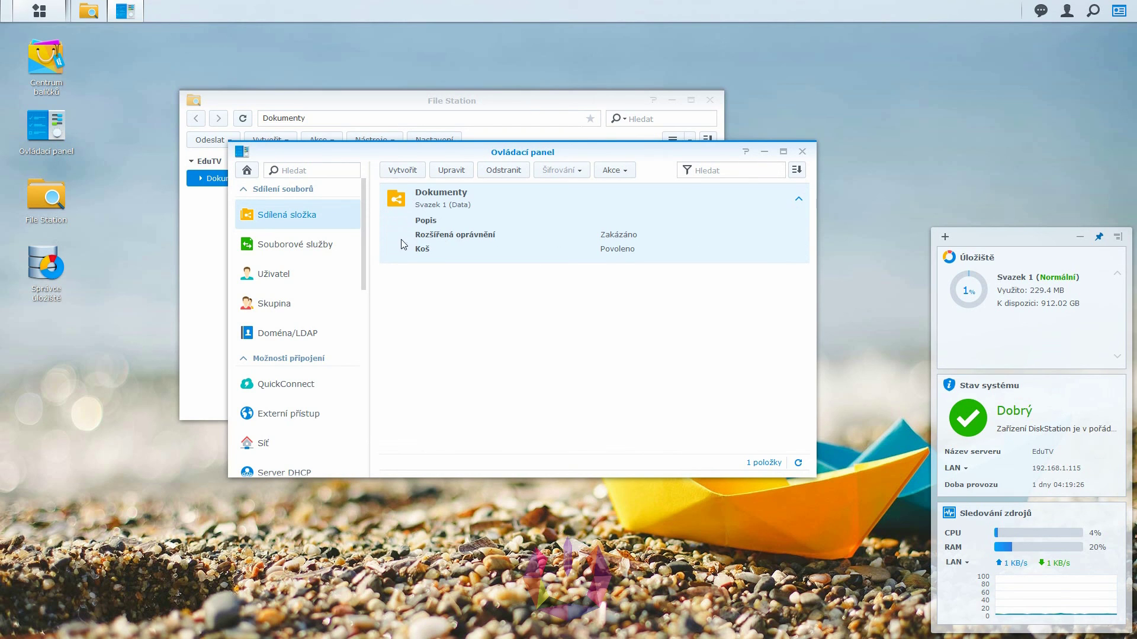
pyautogui.click(464, 173)
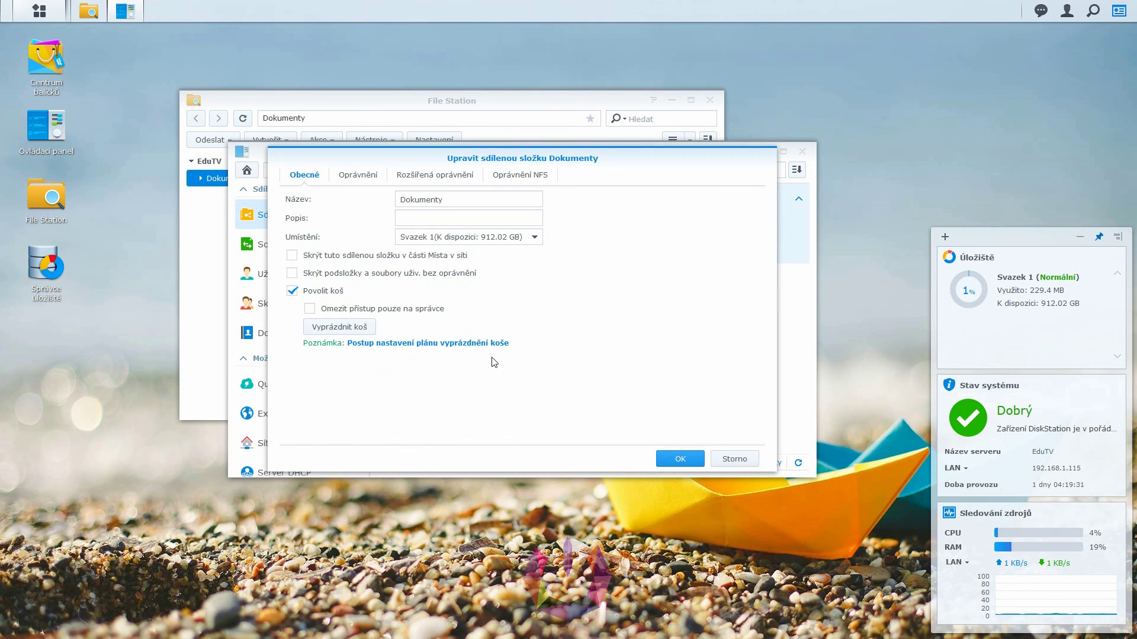
pyautogui.click(733, 463)
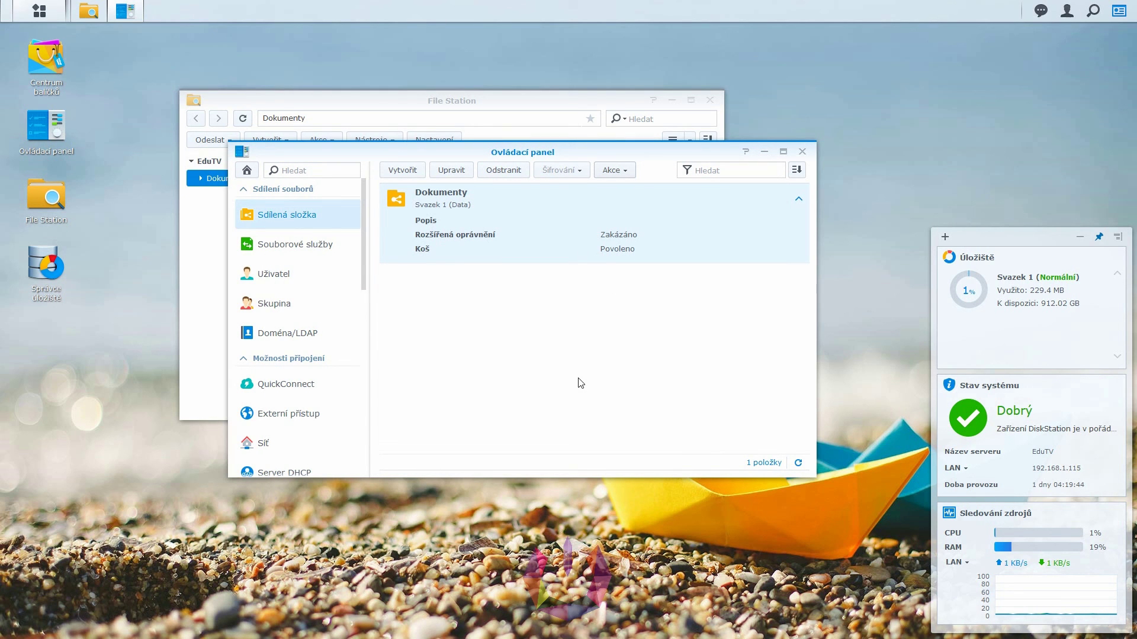